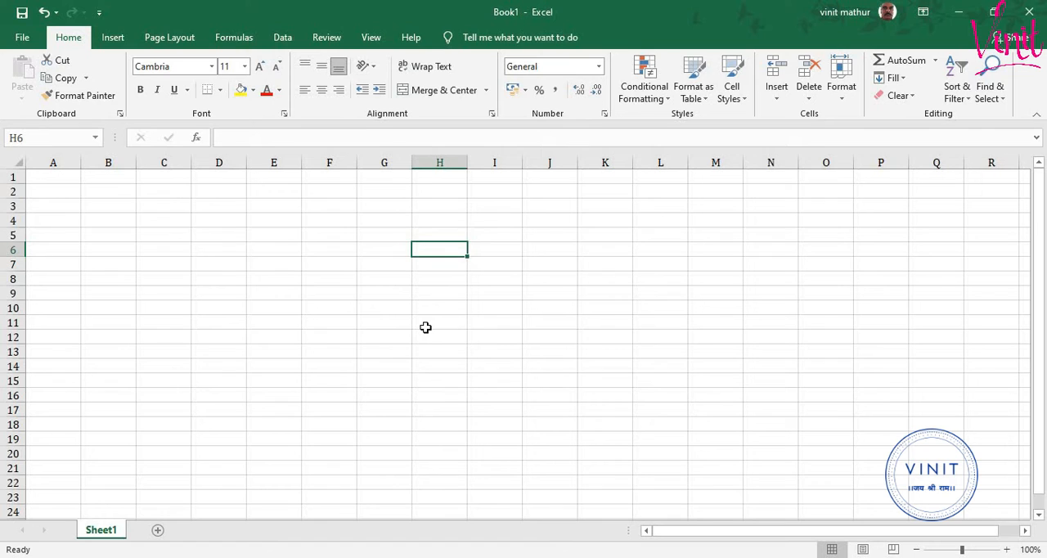
- Enter the addition formula =3+2 in cell H6 and reselect the cell to show its formula
text(=)
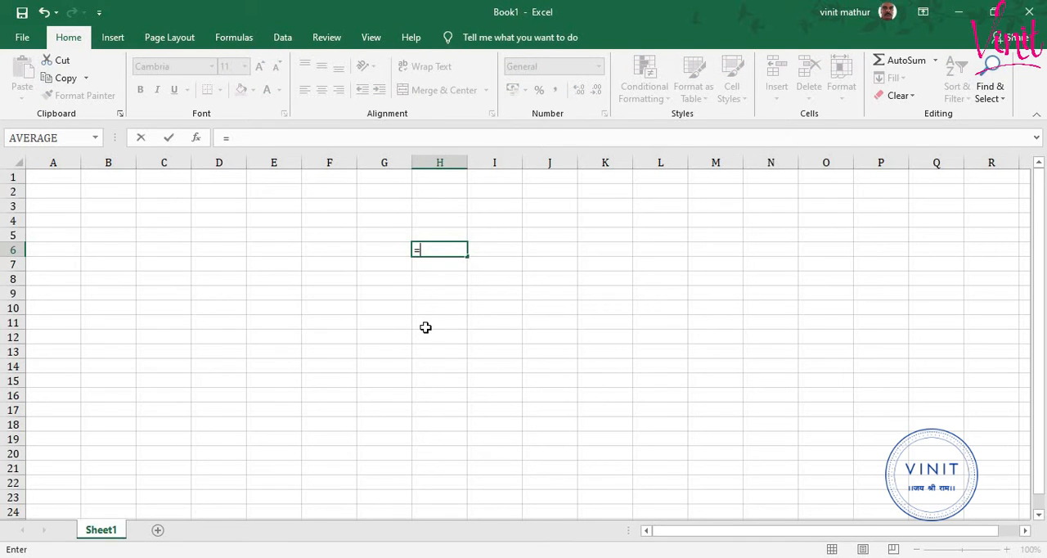
text(3+2)
key(Return)
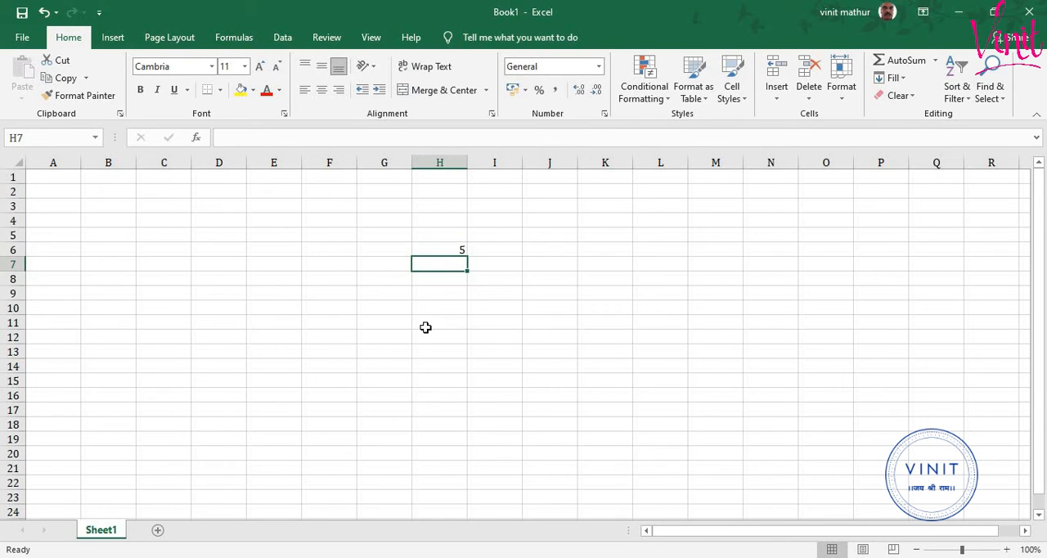
key(Up)
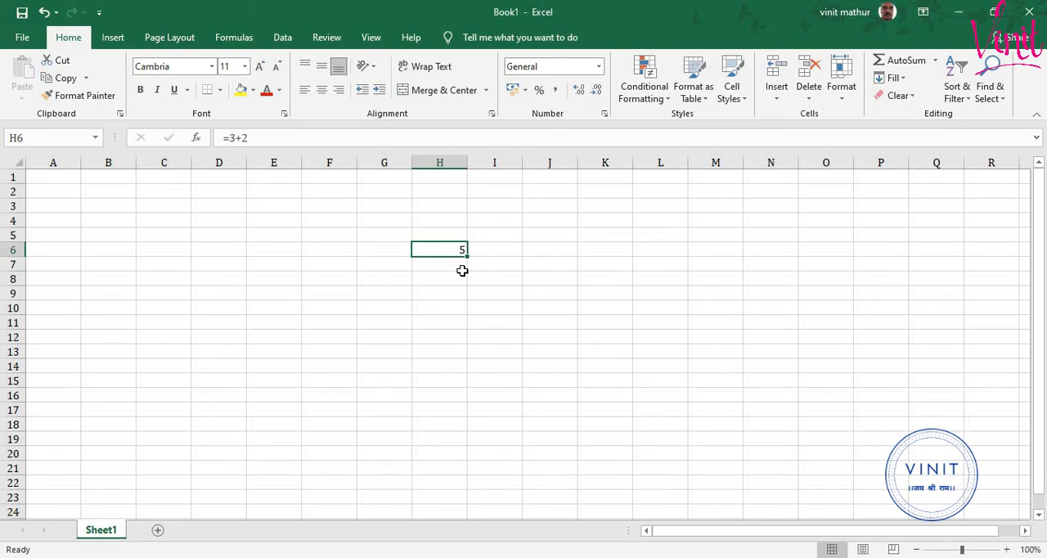
- Enter the plain number 5 in cell H4 and compare its contents with the formula in H6
click(445, 219)
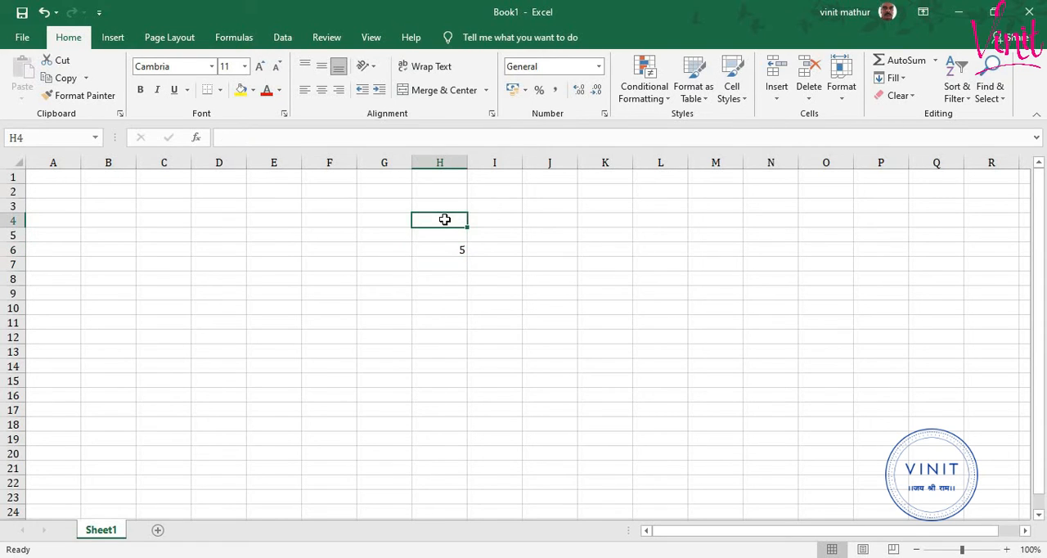
text(5)
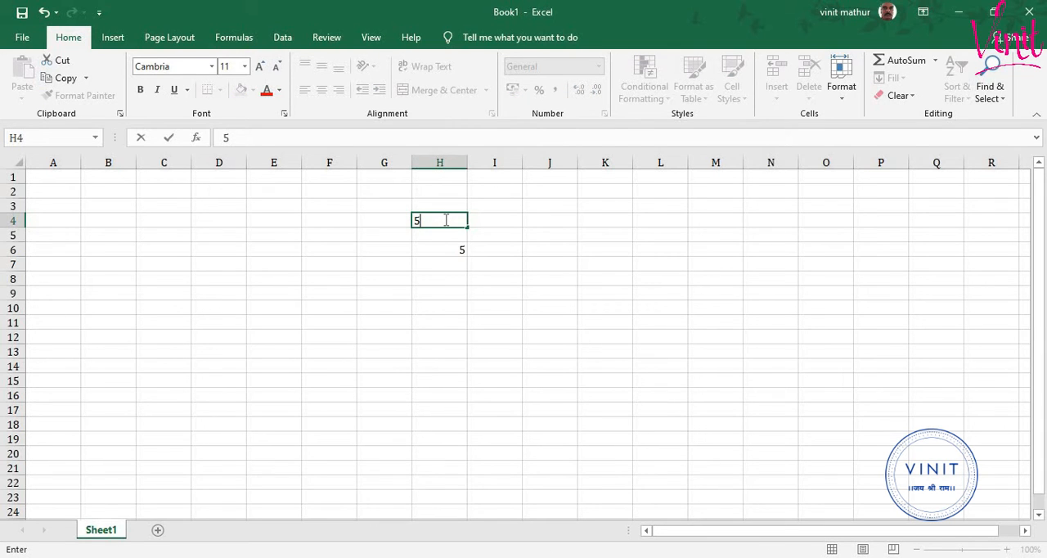
key(Return)
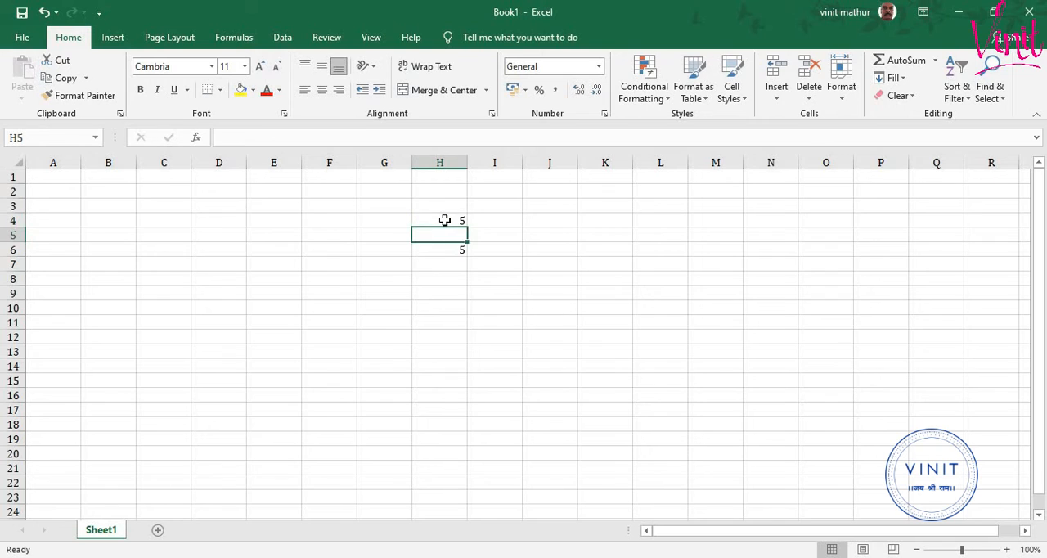
click(445, 220)
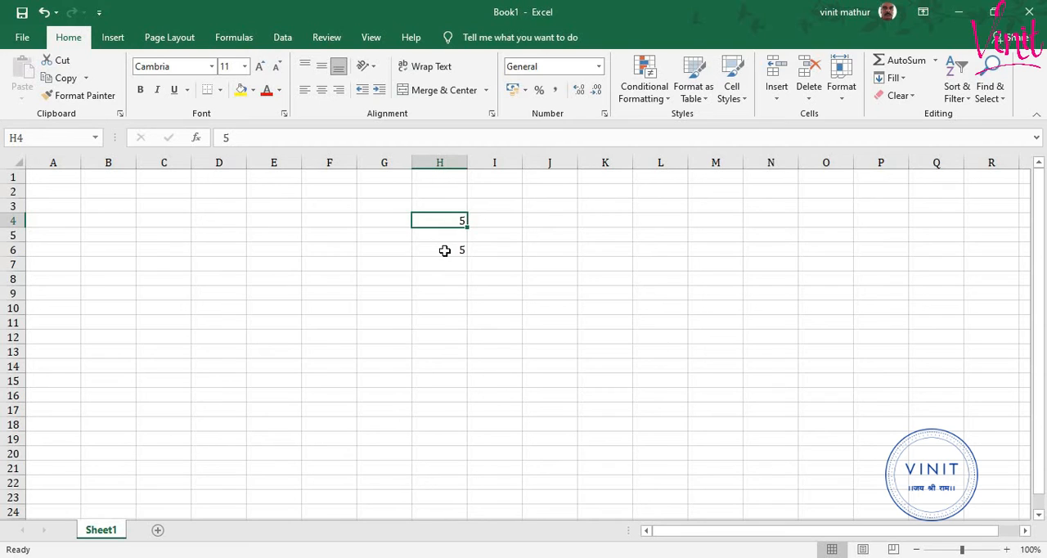
click(444, 250)
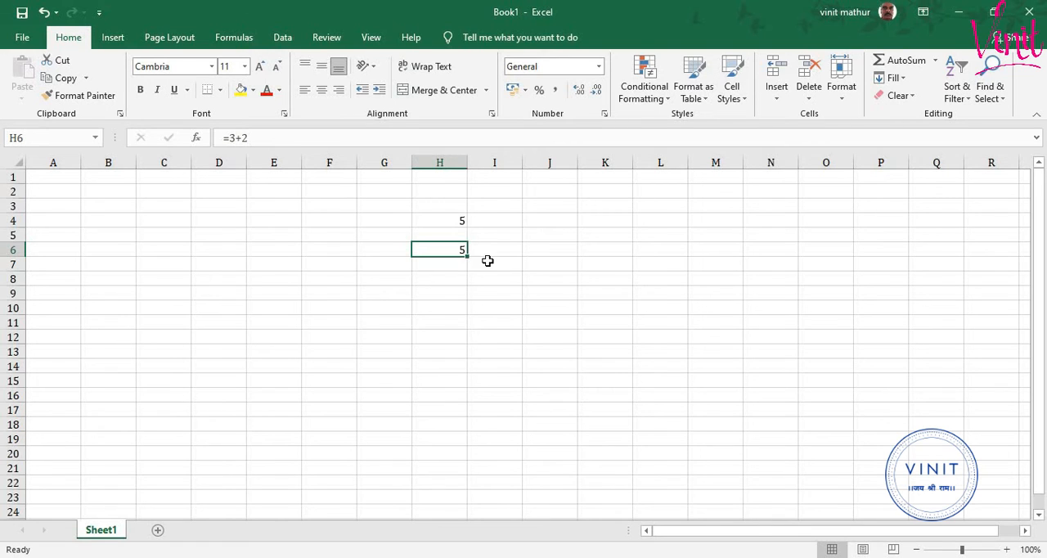
- Enter the division formula =22/7 in cell J6 and reselect the cell
click(557, 249)
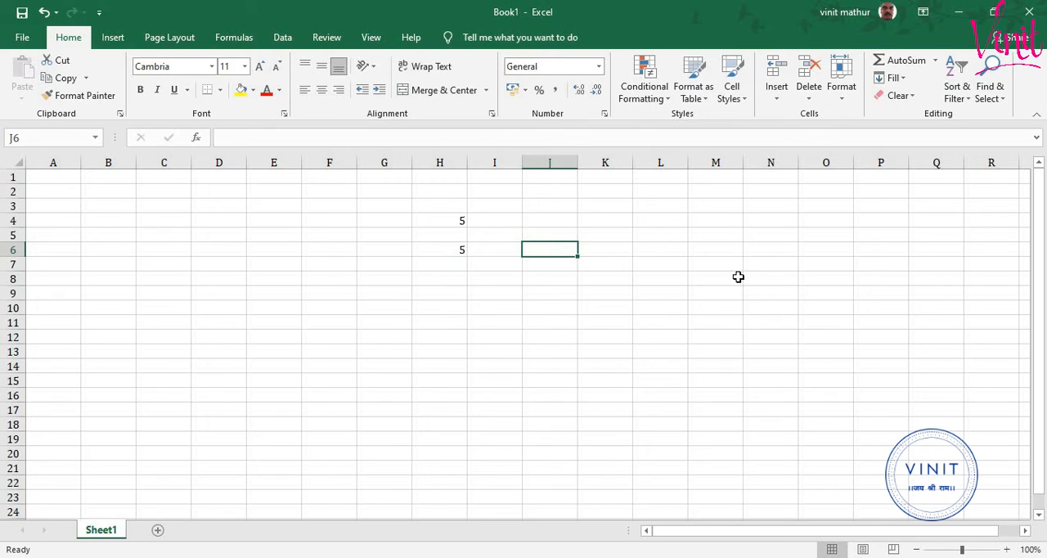
text(=22)
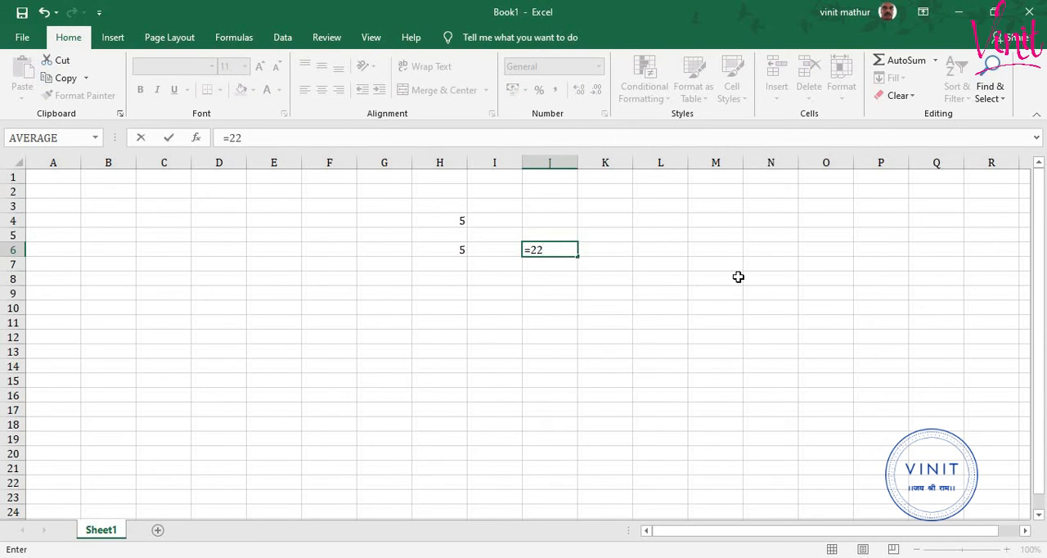
text(/7)
key(Return)
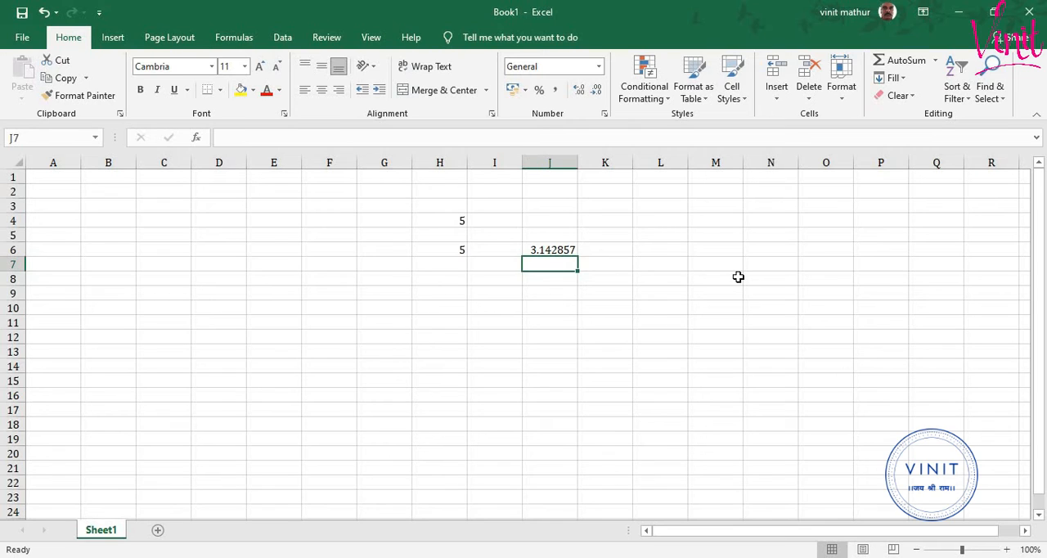
key(Up)
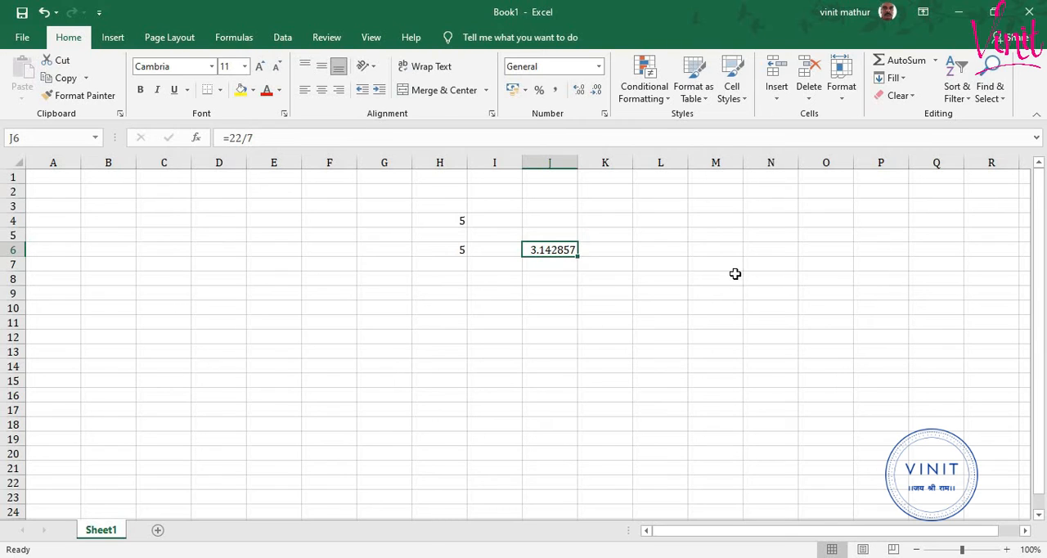
- Reduce the number display of cell J6 to two decimal places and increase it again to four
click(593, 95)
click(593, 95)
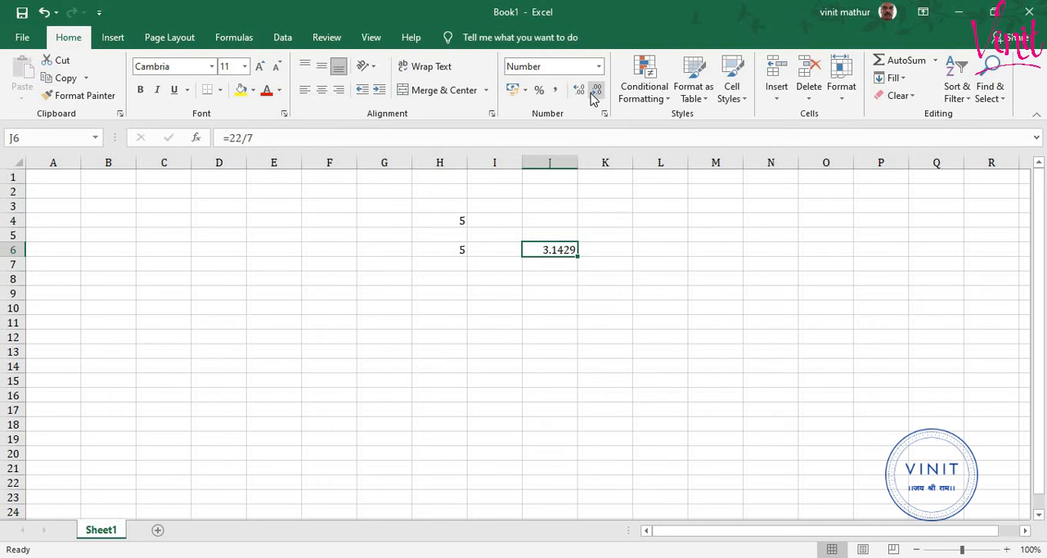
click(595, 93)
click(595, 93)
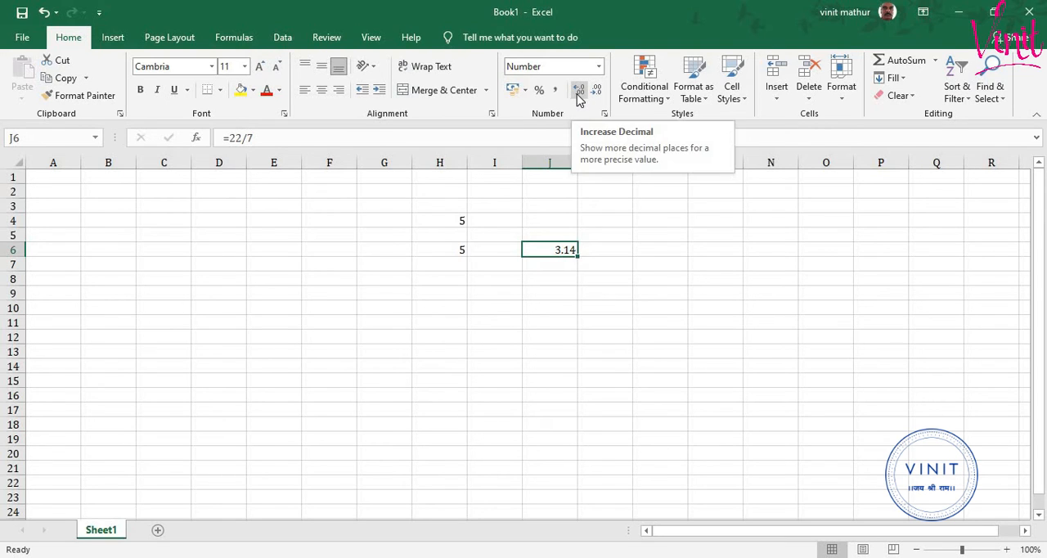
click(576, 92)
click(577, 94)
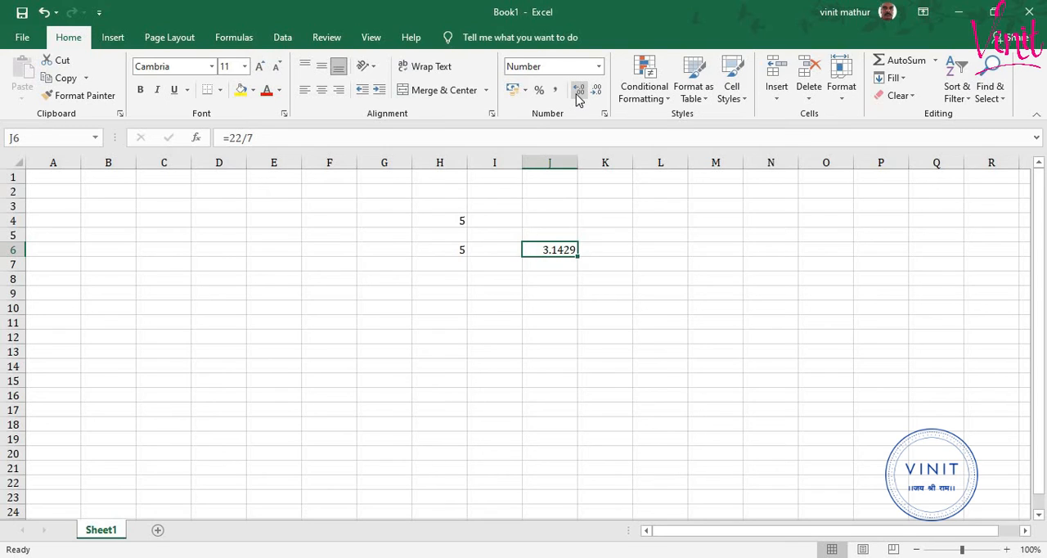
- Enter the formula =23/4*2 in cell K9 and reselect the cell to show its formula
click(616, 287)
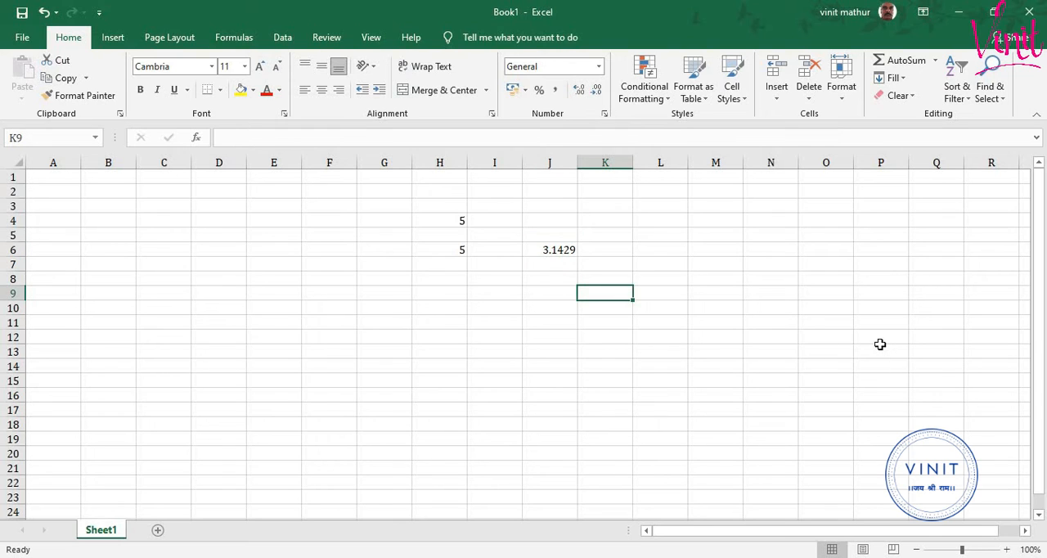
text(=)
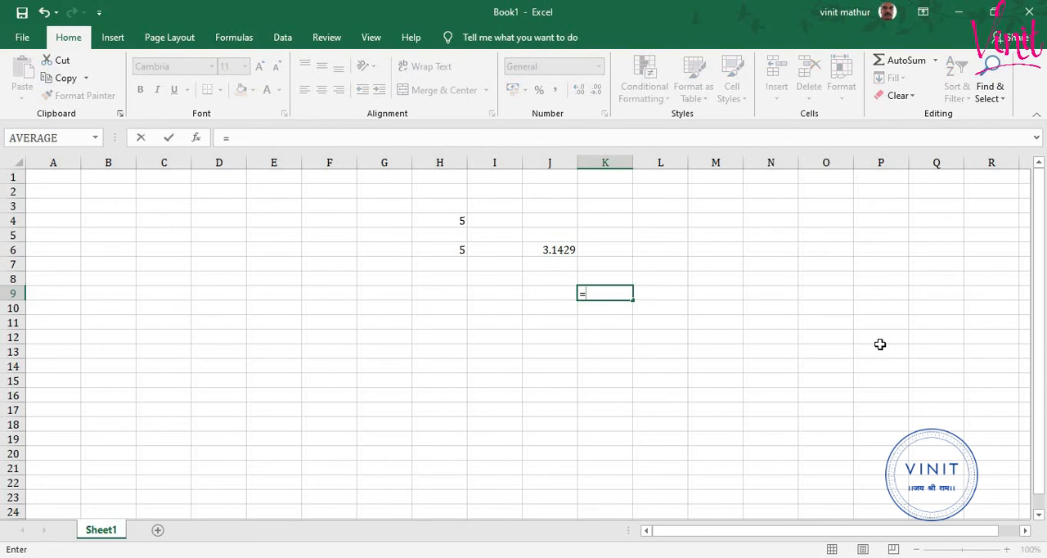
text(23/4*2)
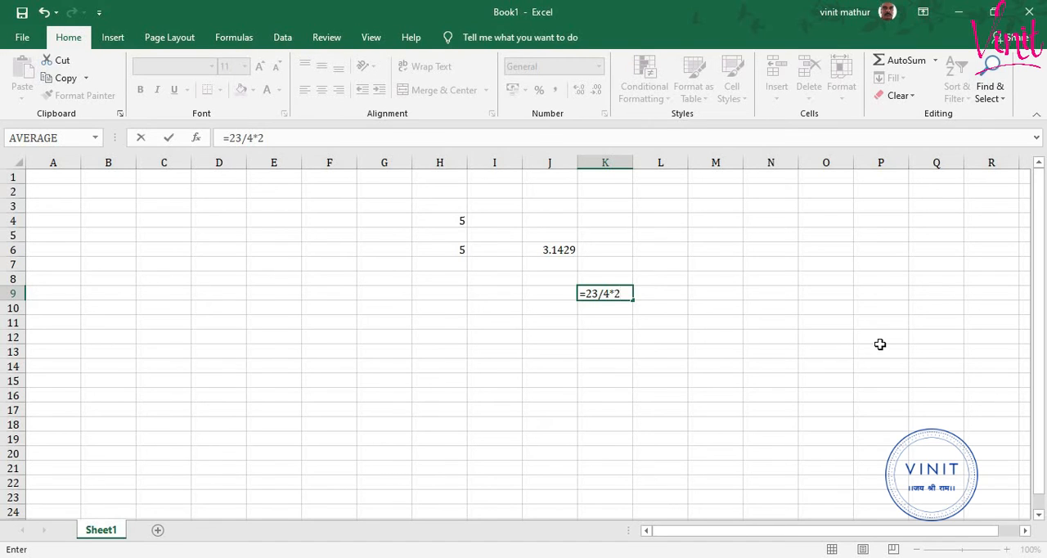
key(Return)
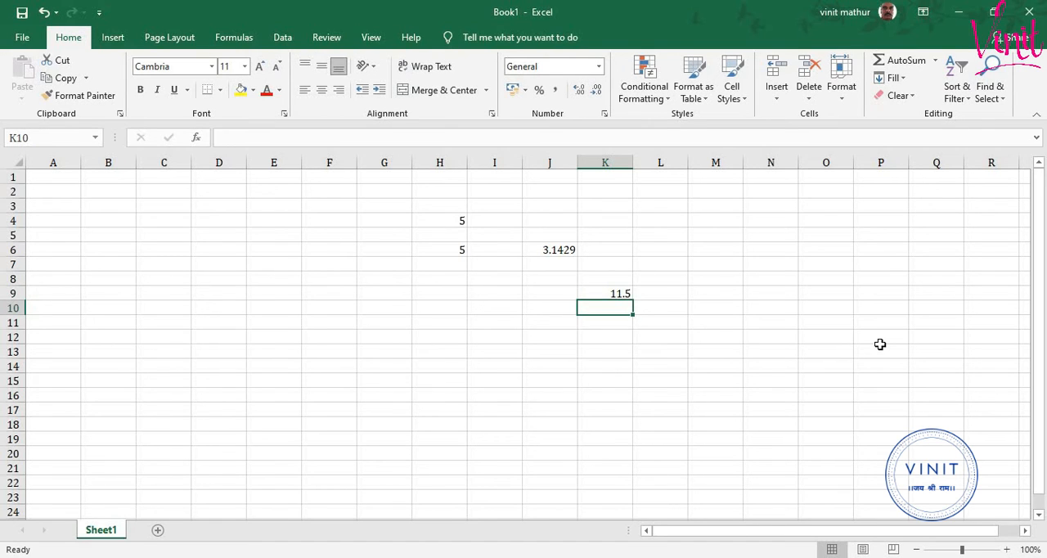
key(Up)
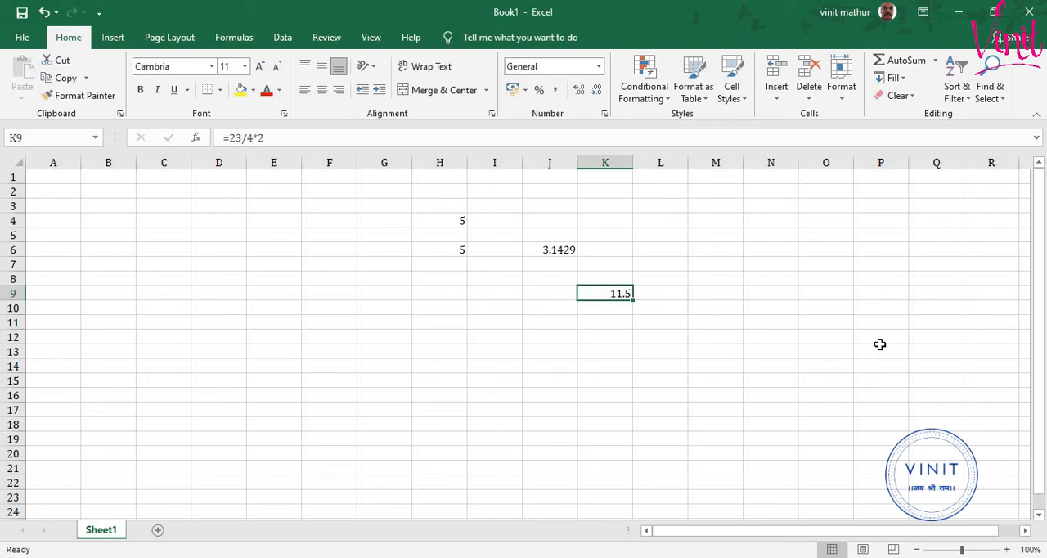
- Calculate 2 to the power of 3 in cell J10 with the formula =2^3
key(Down)
key(Left)
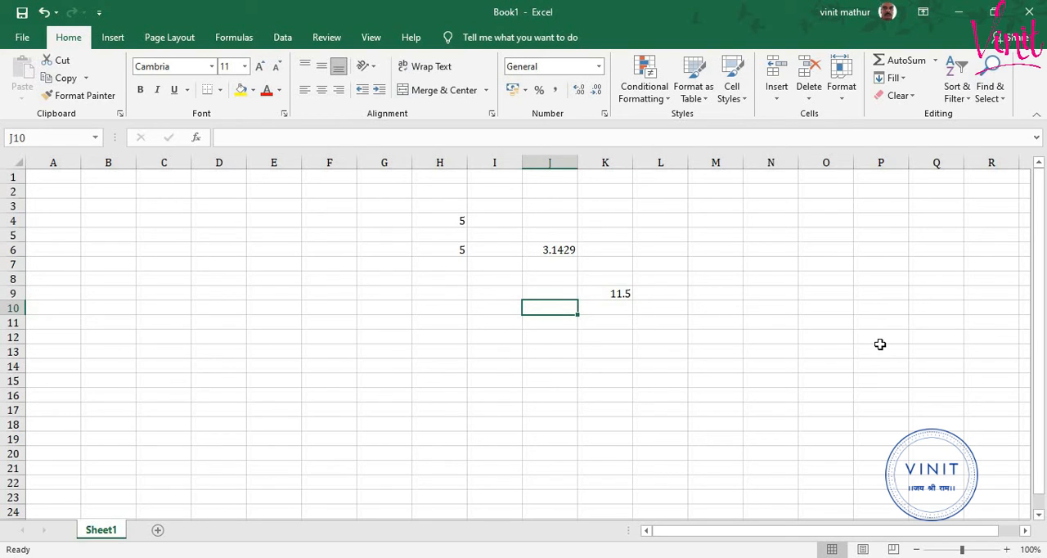
text(=2)
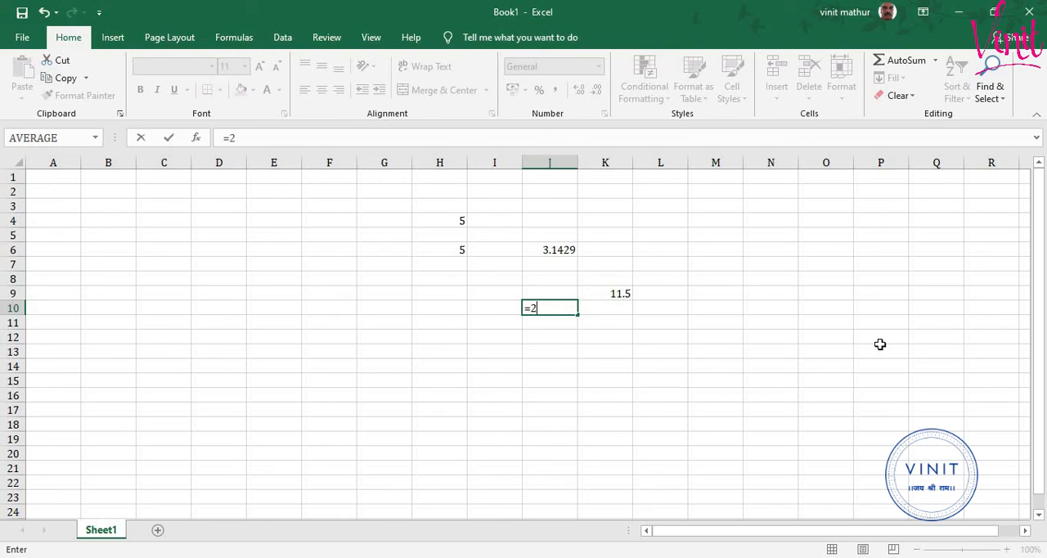
text(^3)
key(Return)
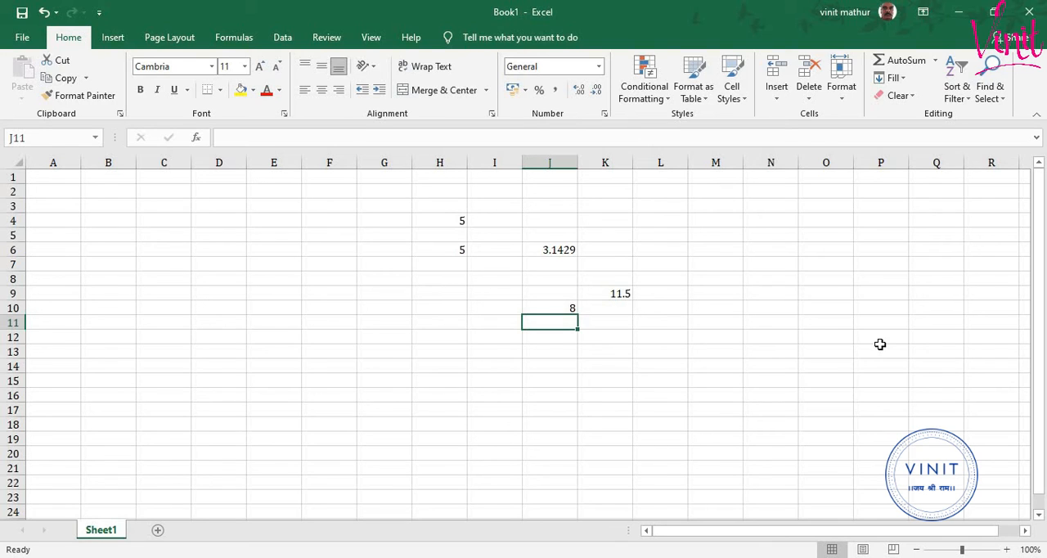
- Enter the multiplication formula =45*45 in cell J11 and reselect the cell
text(=)
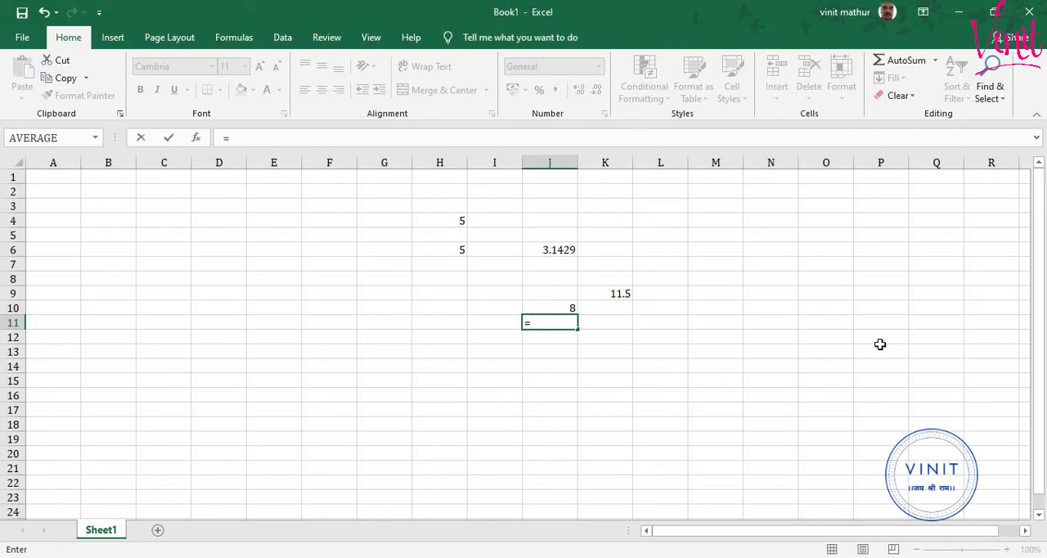
text(45*45)
key(Return)
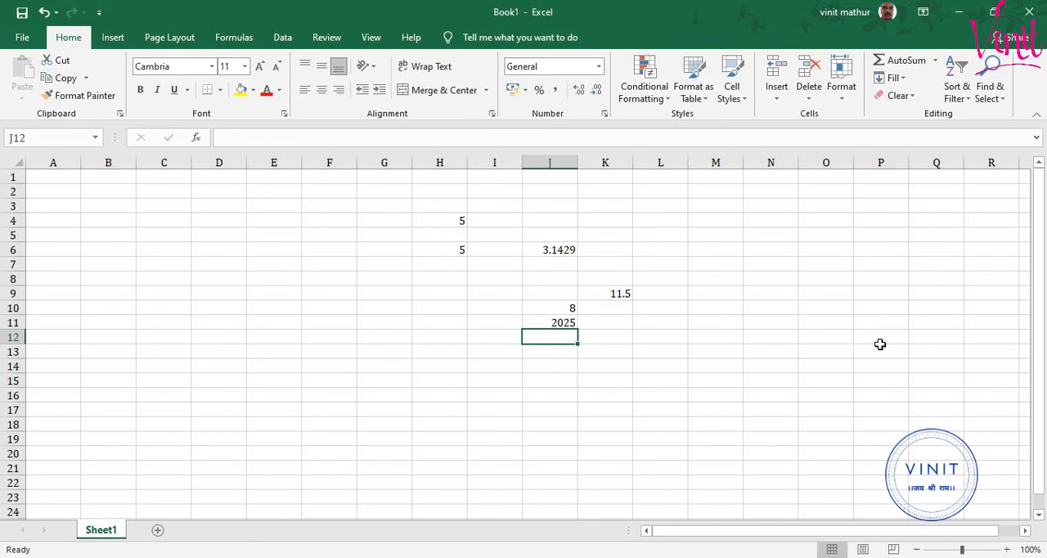
key(Up)
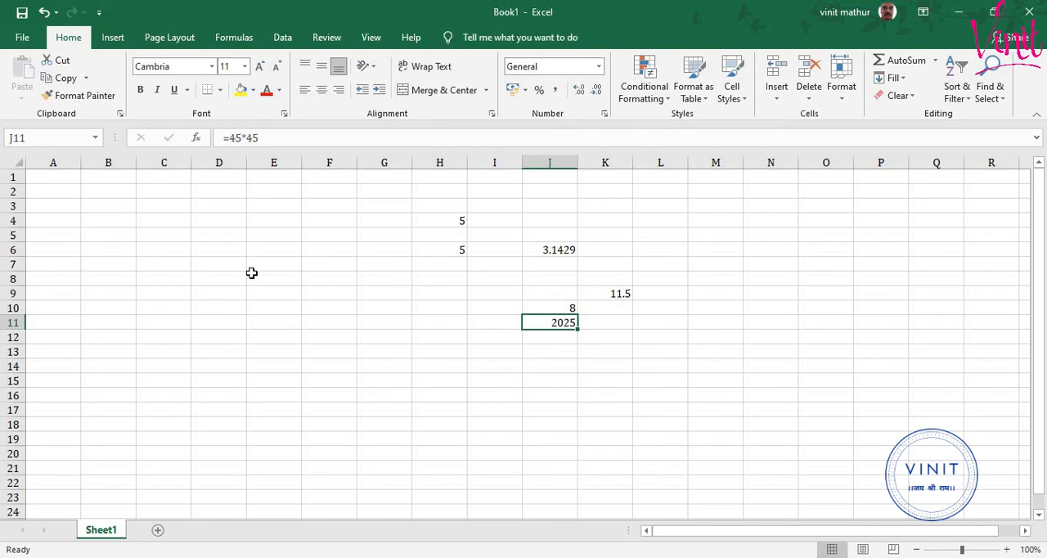
- Enter the mixed-operator formula =23+4-5*5 in cell E8 and reselect the cell
click(288, 279)
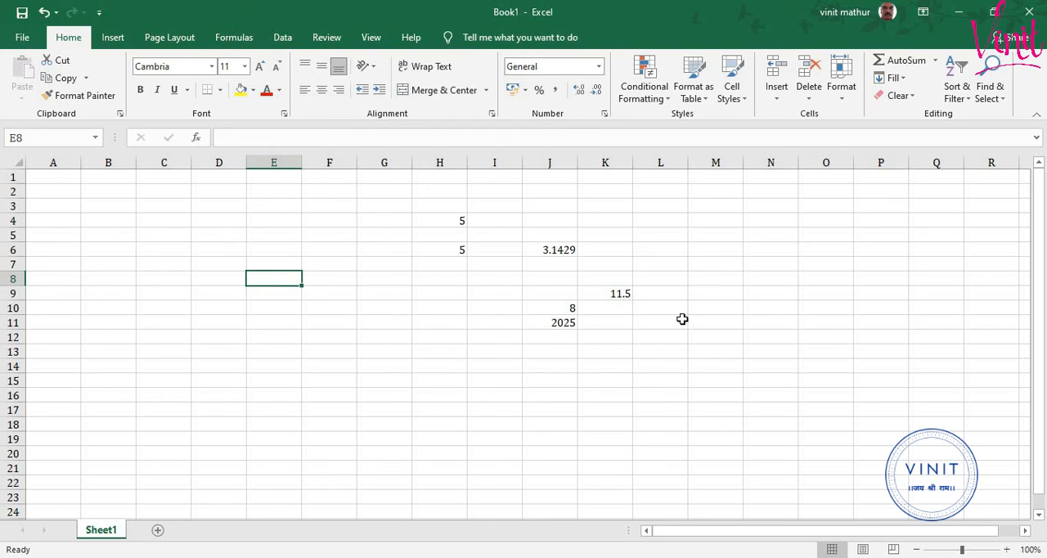
text(=)
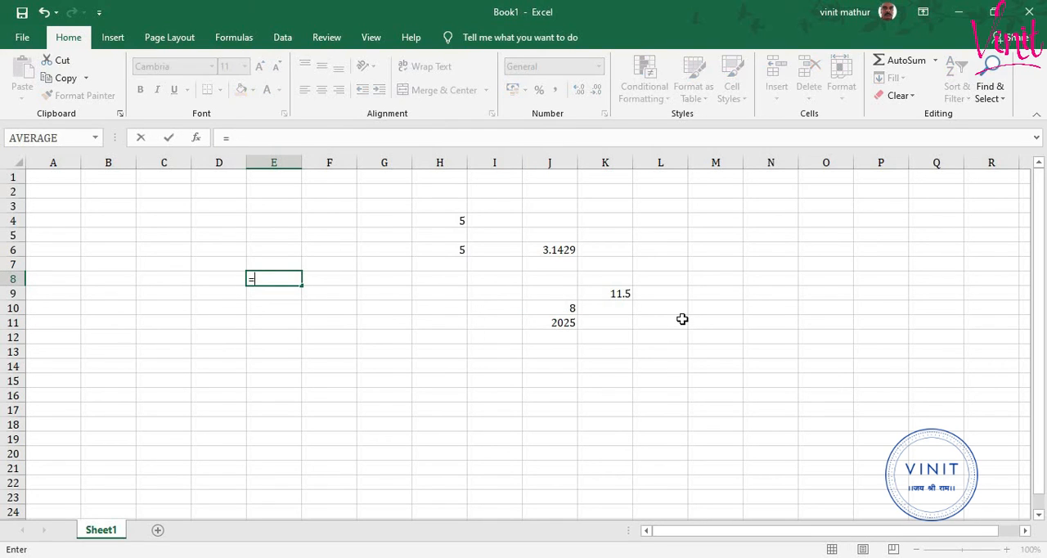
text(23+4-5*5)
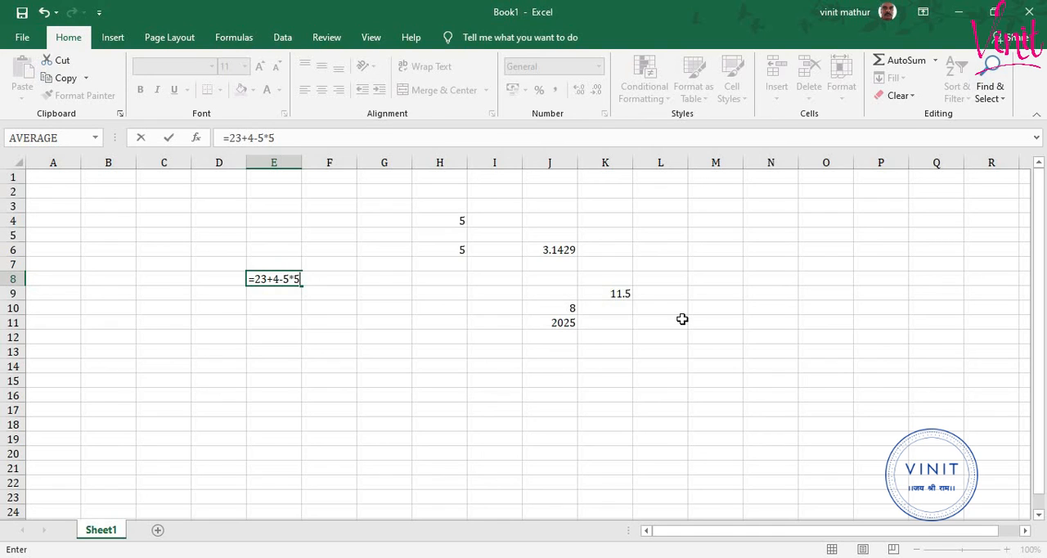
key(Return)
key(Up)
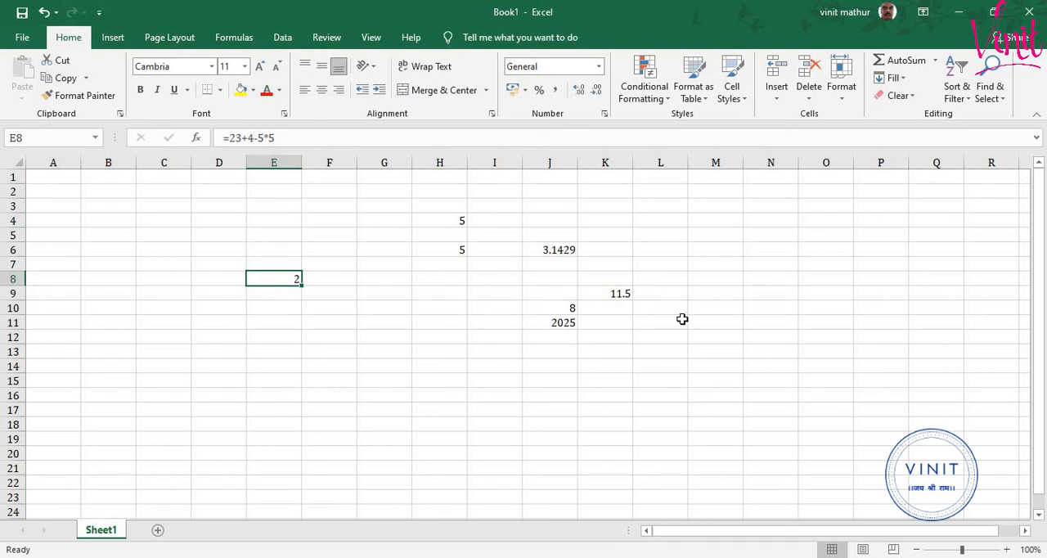
- Enter the division formula =1024/5 in cell E11 and reselect the cell
key(Down)
key(Down)
key(Down)
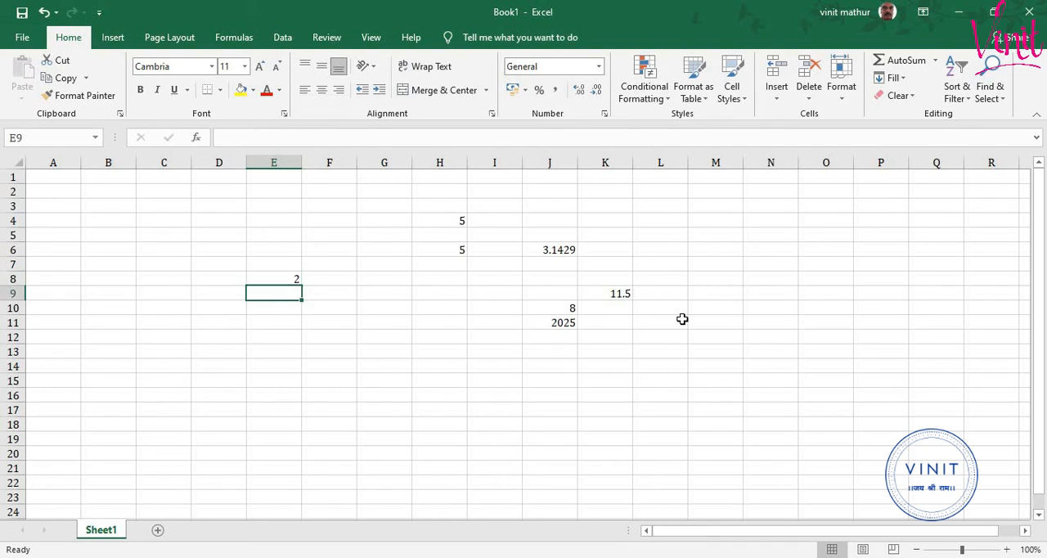
text(=)
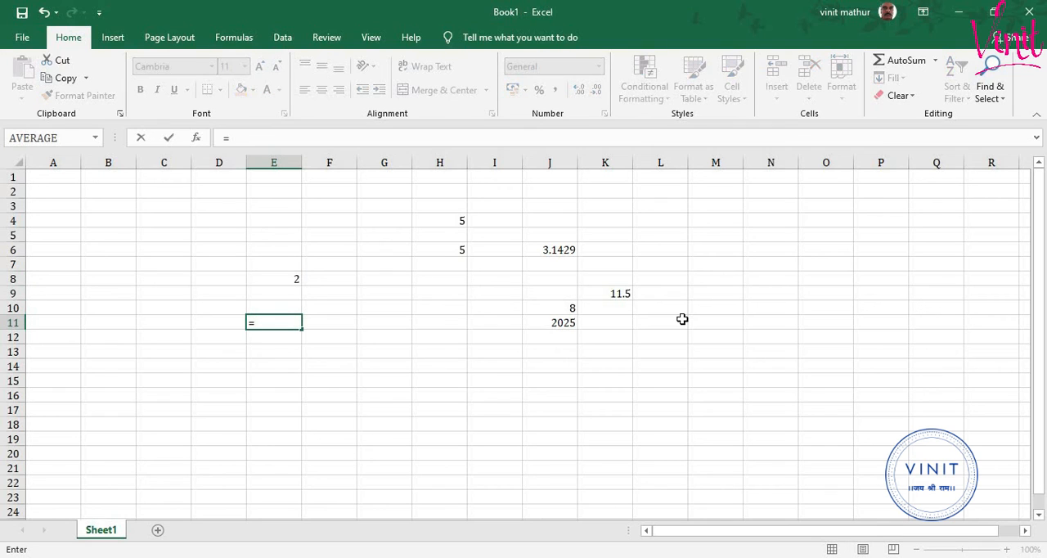
text(1024/5)
key(Return)
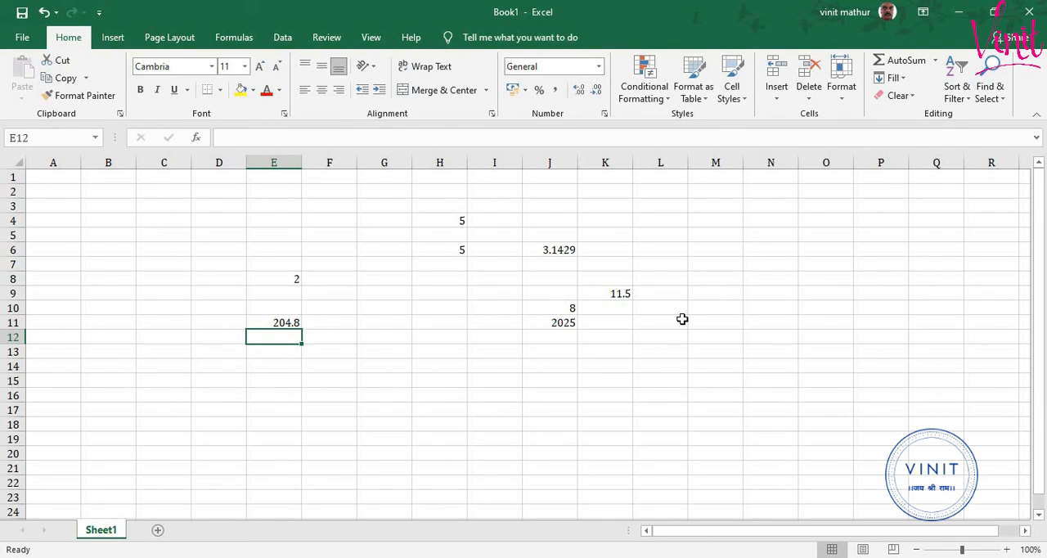
key(Up)
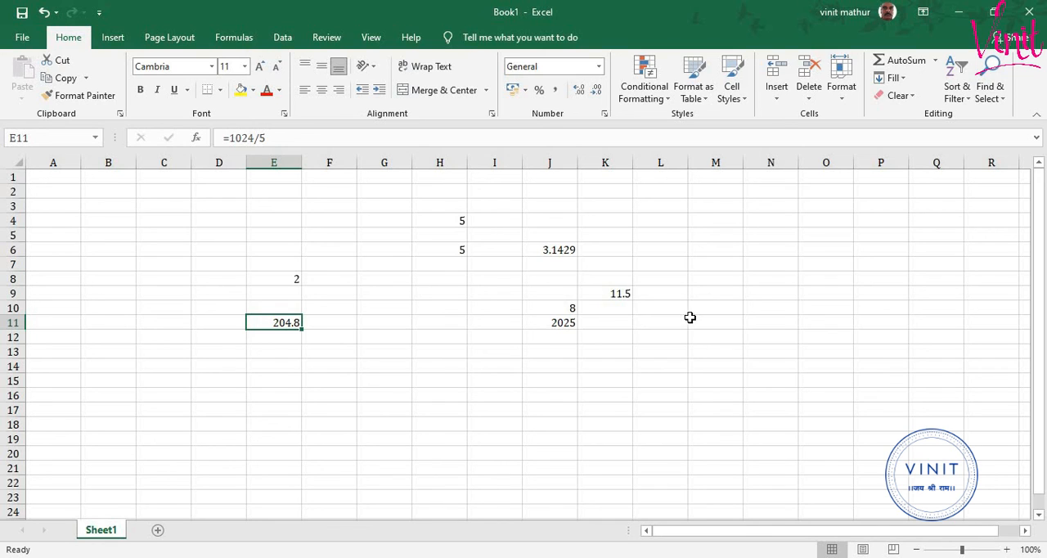
- Enter the multiplication formula =56*9 in cell C6 and reselect the cell
click(146, 244)
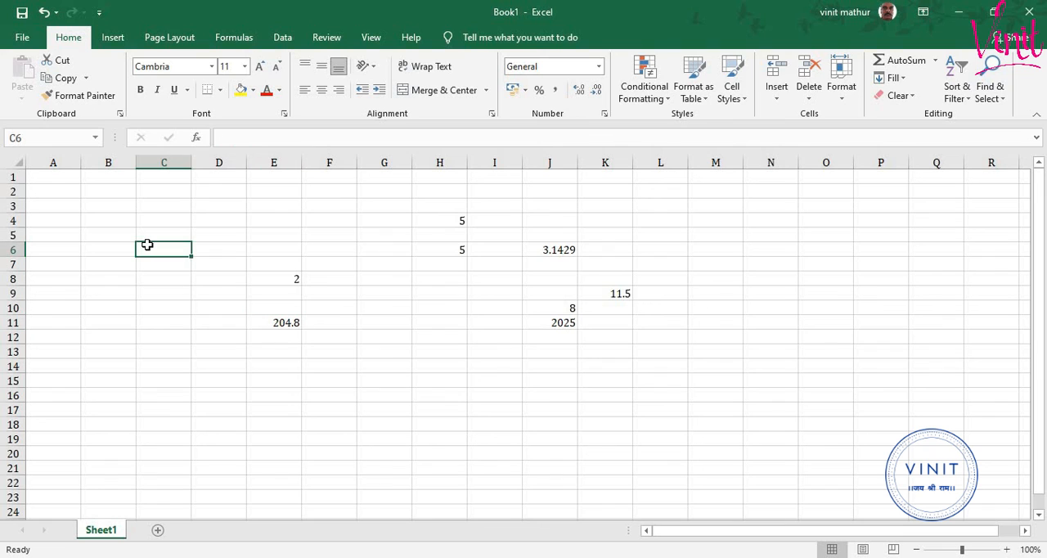
text(=)
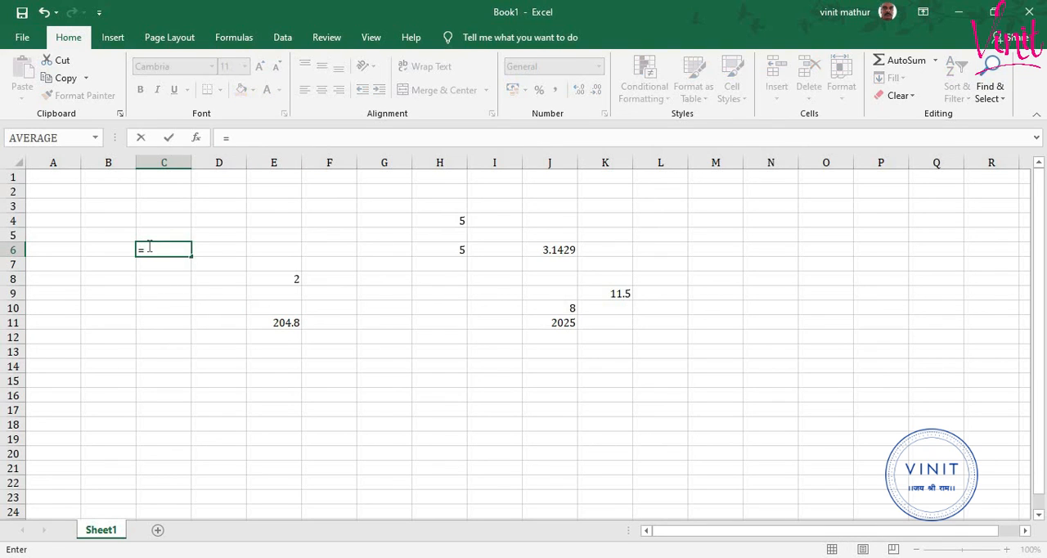
text(56*9)
key(Return)
click(148, 246)
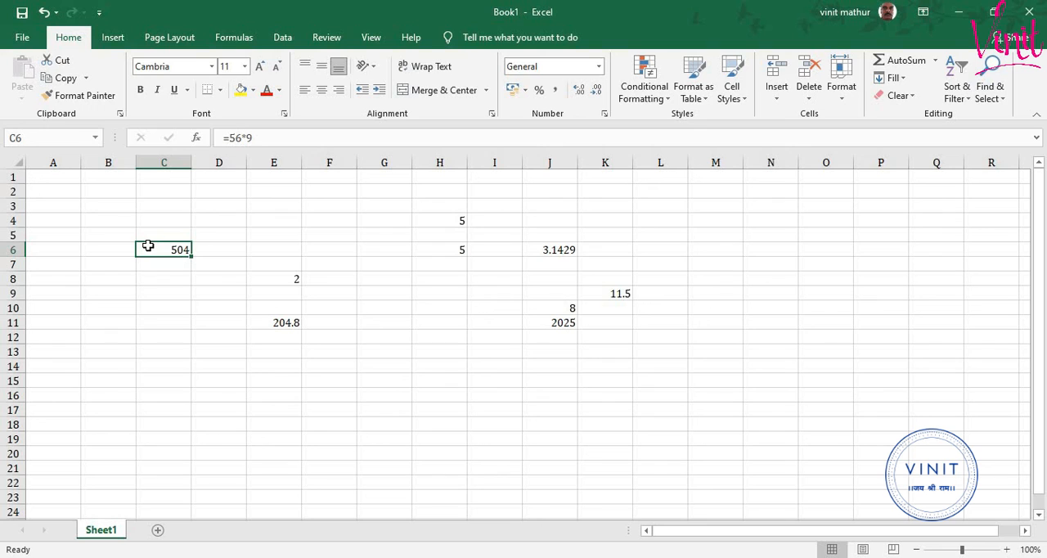
- Enter the addition formula =78+9 in cell F6 and reselect the cell
key(Right)
key(Right)
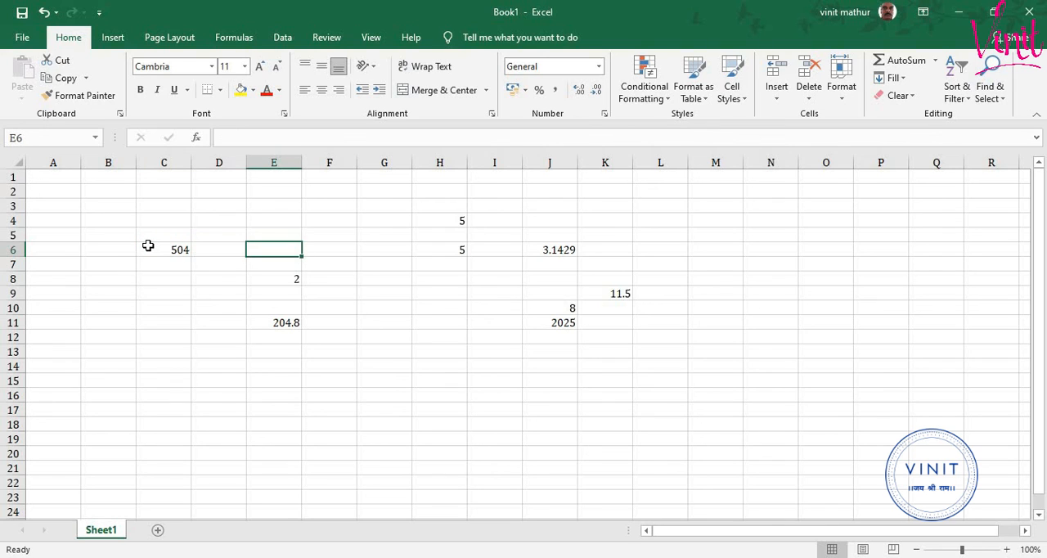
key(Right)
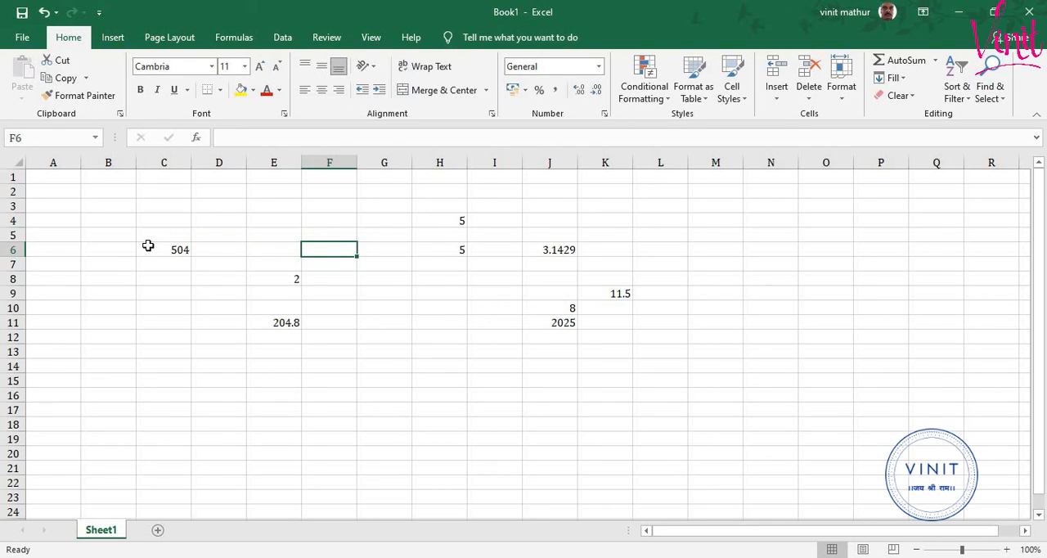
text(=)
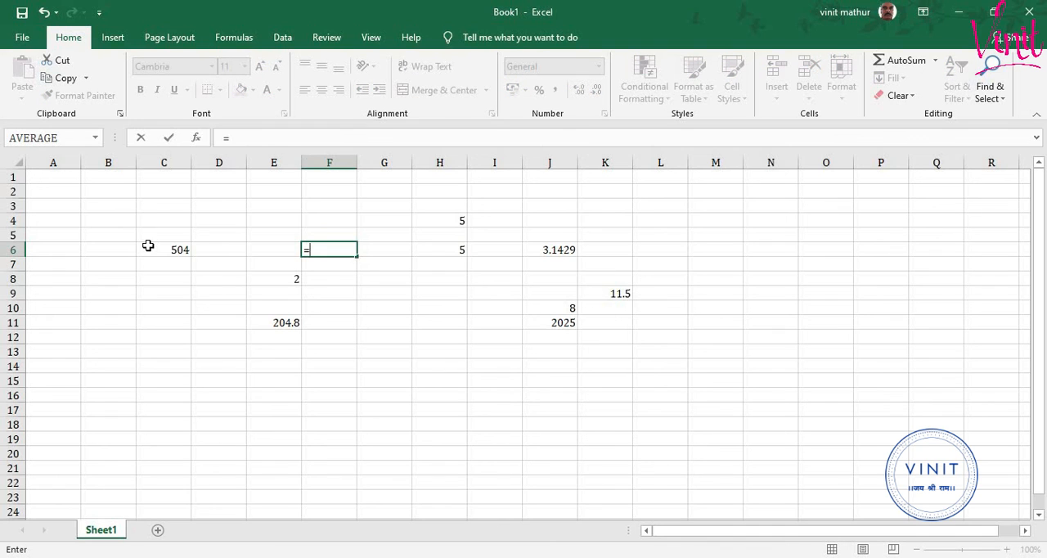
text(78+9)
key(Return)
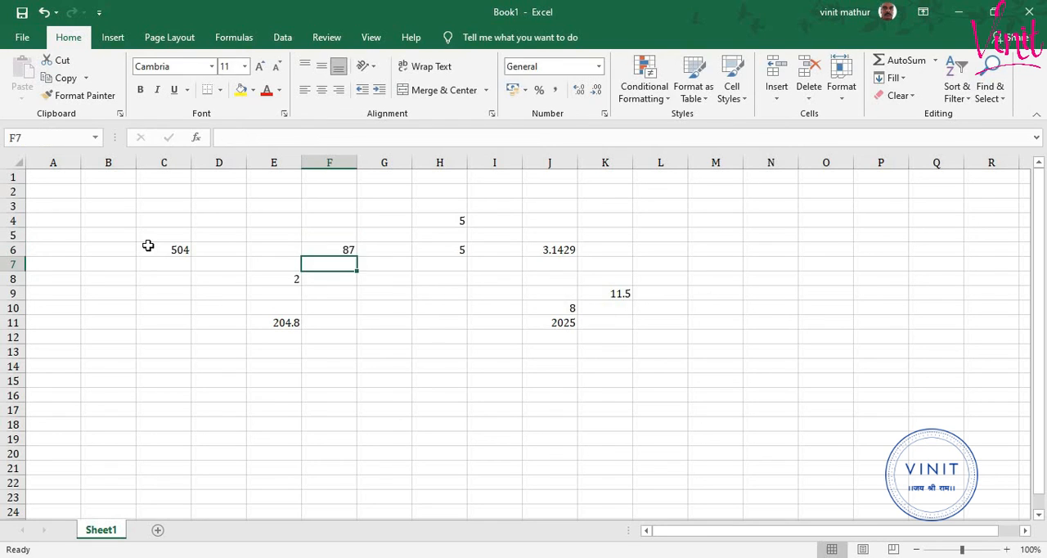
key(Up)
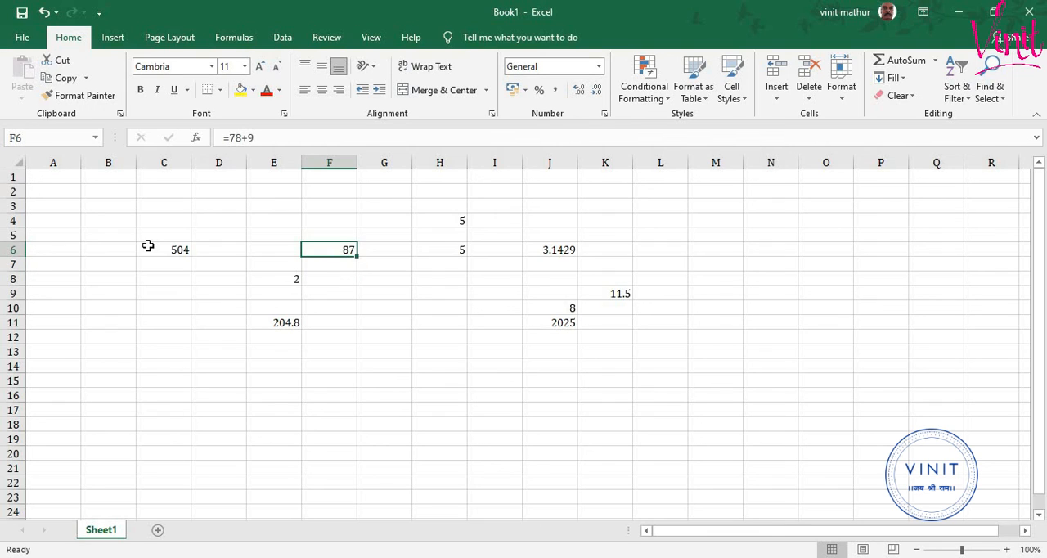